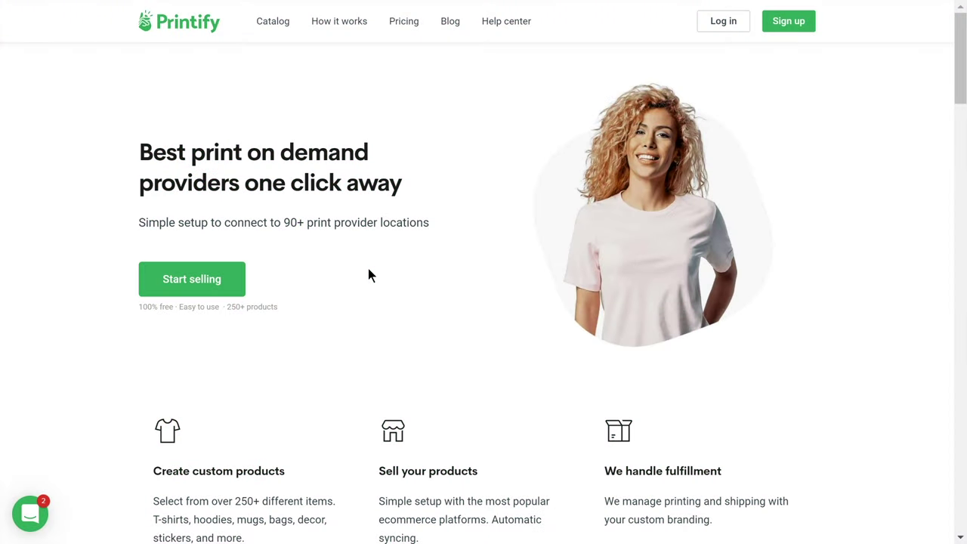
Browse the product catalog through the Men's Clothing hoodies, Accessories socks, and Home & Living categories
click(279, 27)
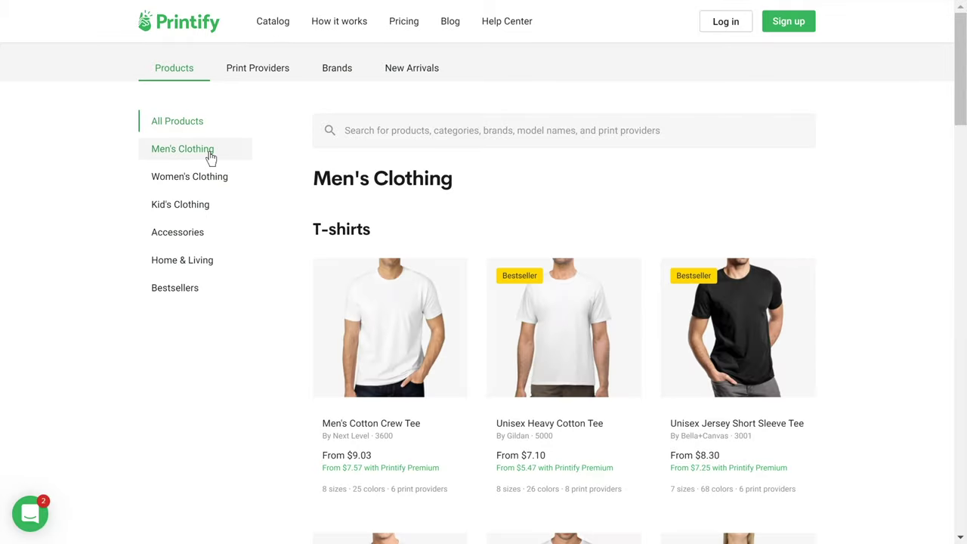
click(210, 158)
click(210, 207)
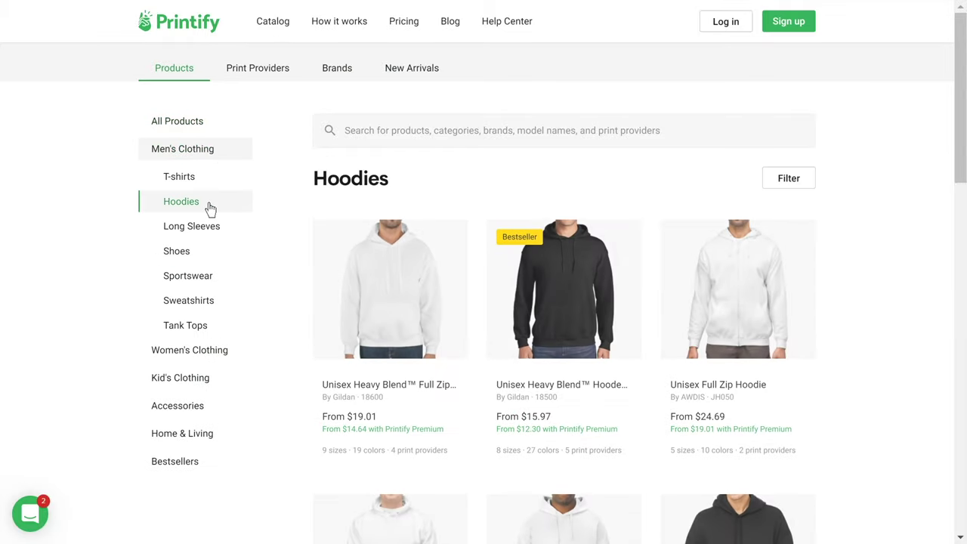
click(209, 404)
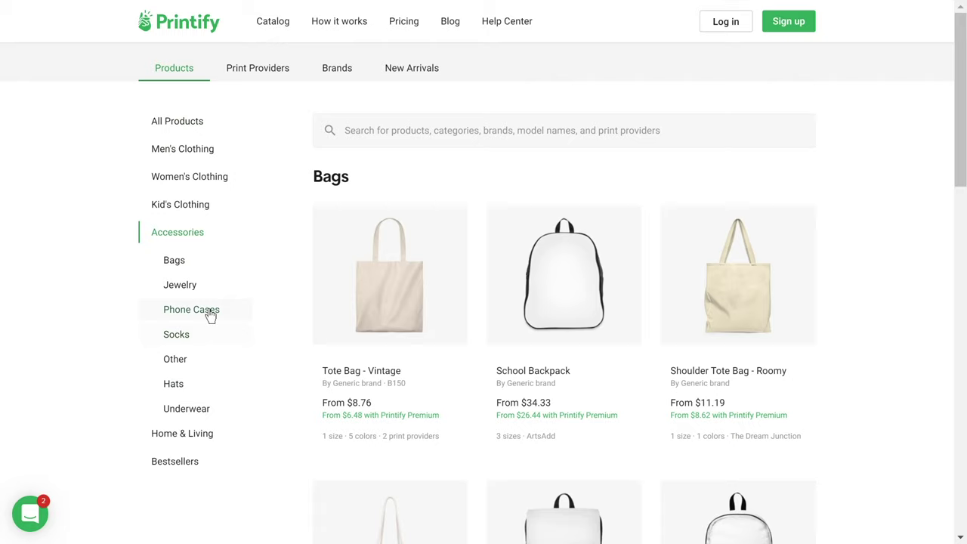
click(209, 313)
click(211, 335)
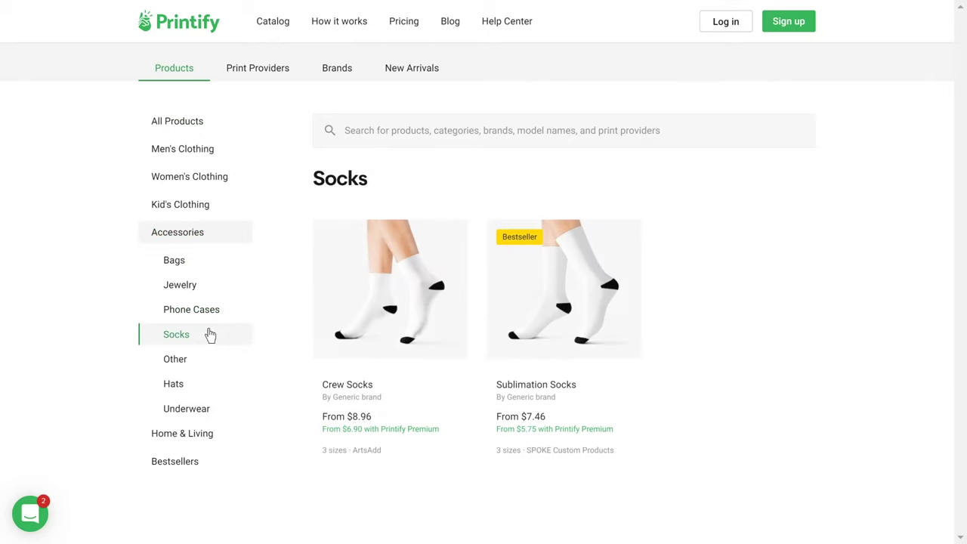
click(211, 390)
click(206, 431)
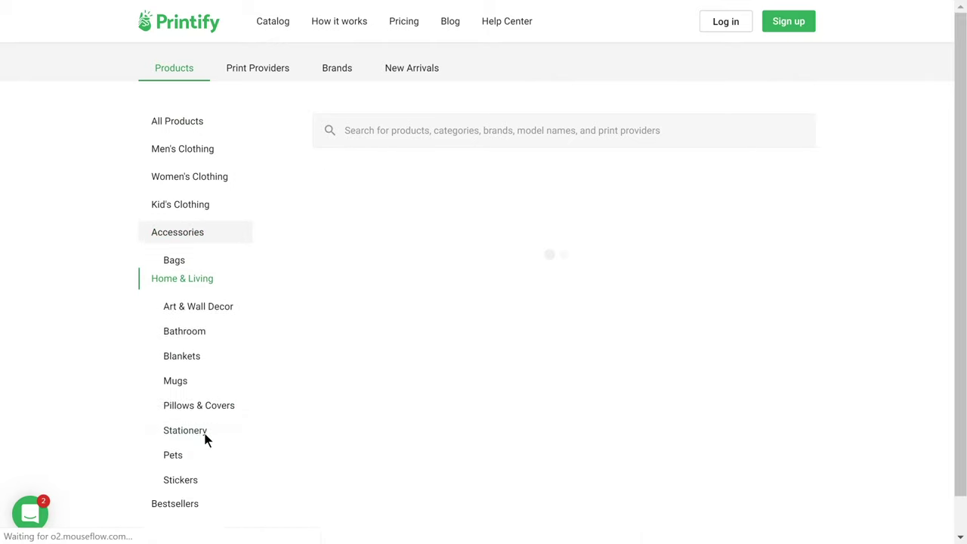
click(201, 364)
Open the Unisex Jersey Short Sleeve Tee from Men's Clothing and go to its print provider list
click(204, 147)
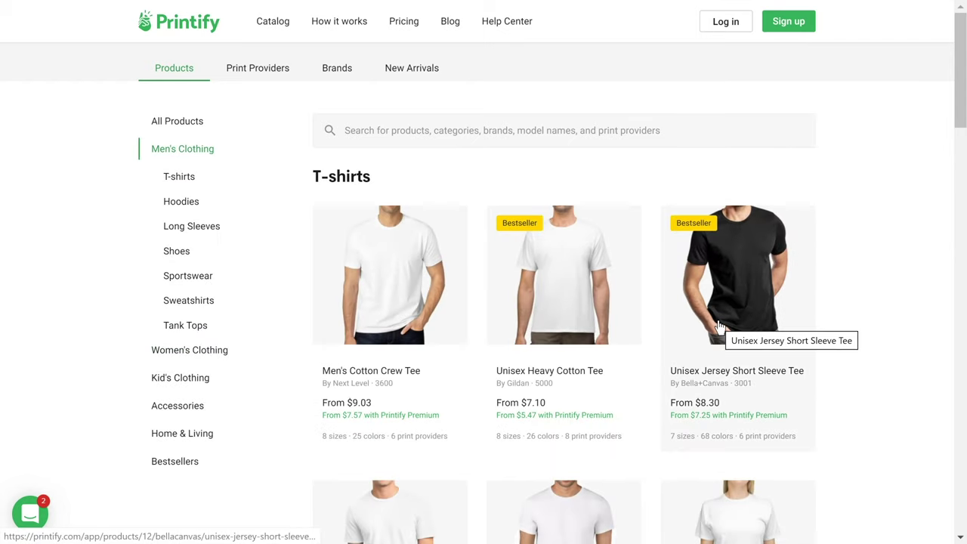
click(719, 326)
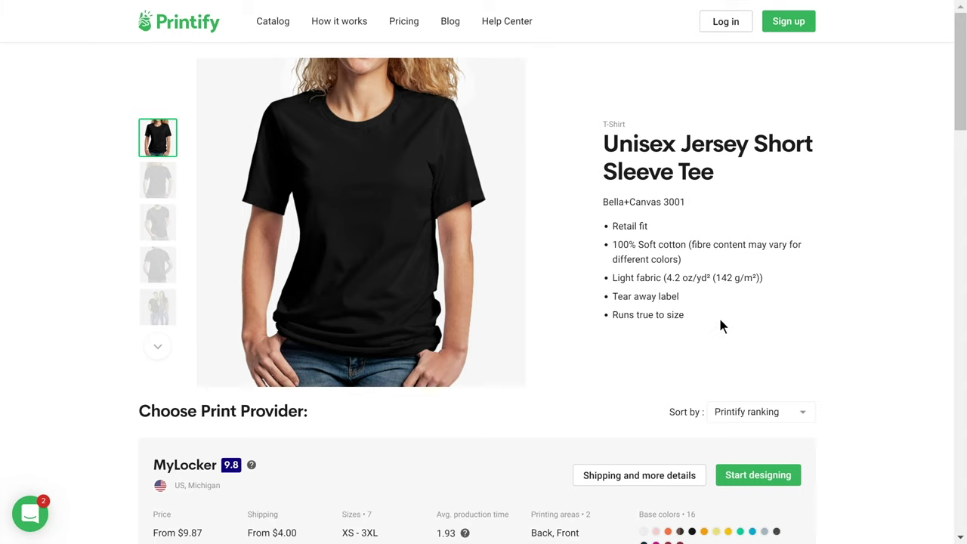
drag(959, 119, 958, 180)
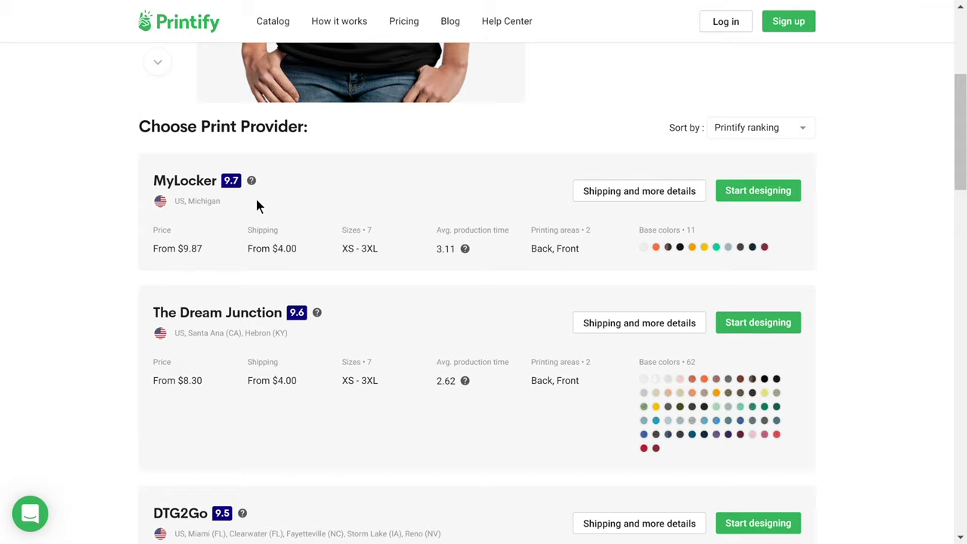
Compare the print providers' location, price and base colors, and start designing the tee with DTG2Go
drag(224, 202, 152, 230)
drag(696, 231, 634, 243)
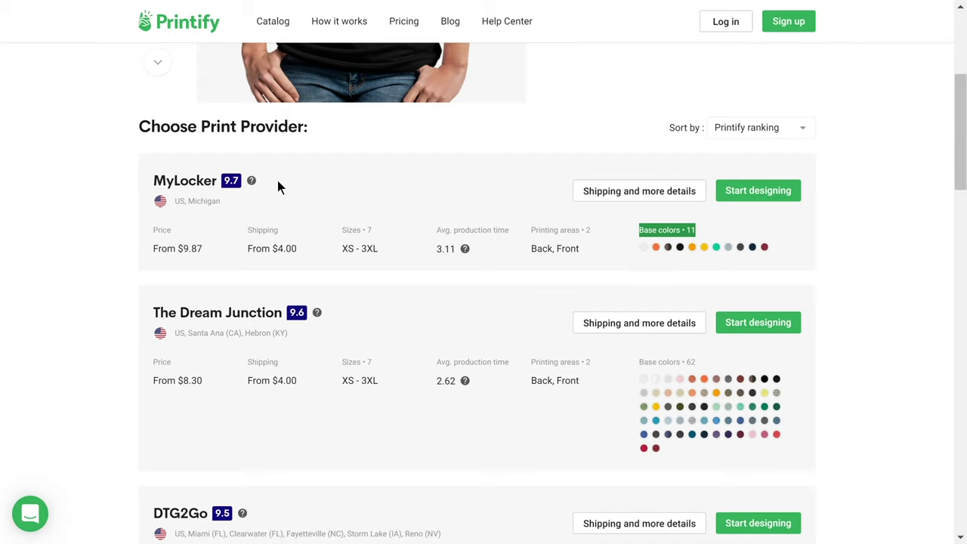
mouse_move(254, 185)
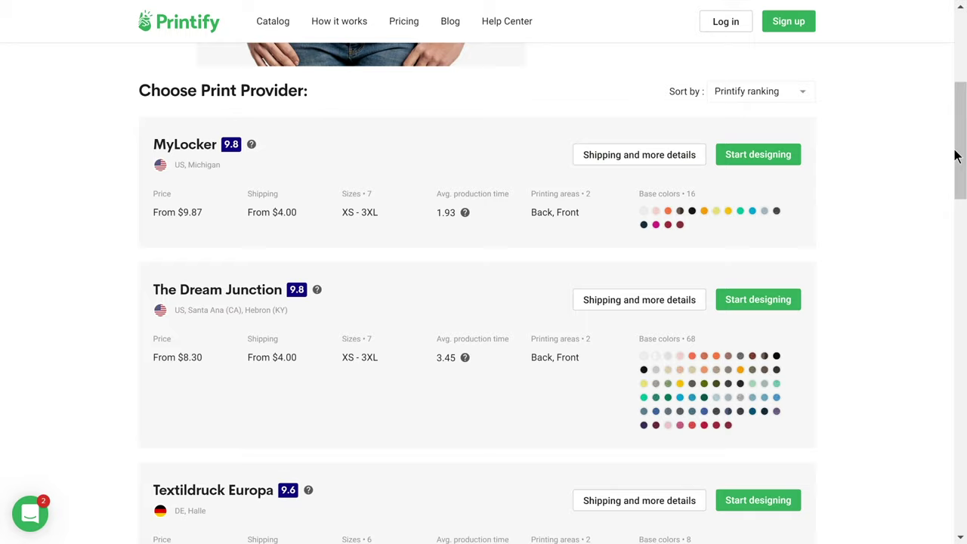
drag(956, 155, 963, 274)
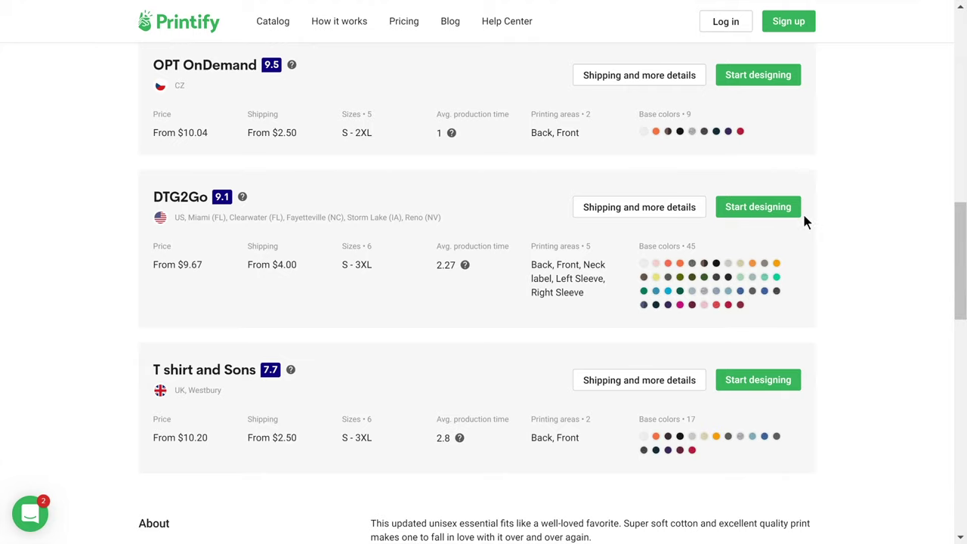
click(784, 215)
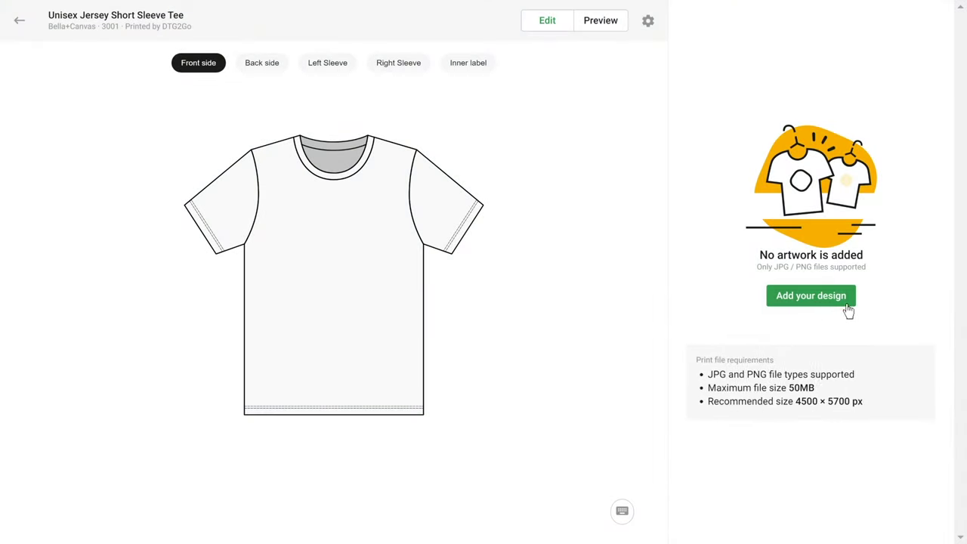
Place the Black Zebra Pattern artwork on the front side, scaled to about 81% and rotated by about -13 degrees
drag(844, 310, 349, 298)
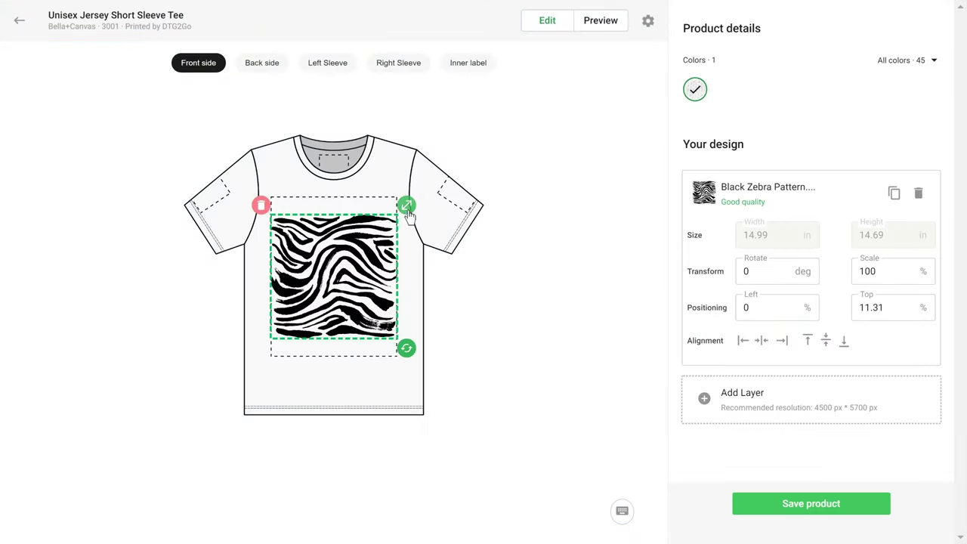
drag(408, 208, 391, 236)
drag(394, 337, 370, 279)
Set the zebra pattern's rotation to 0 degrees and align it horizontally centered at the top of the print area
drag(770, 276, 741, 273)
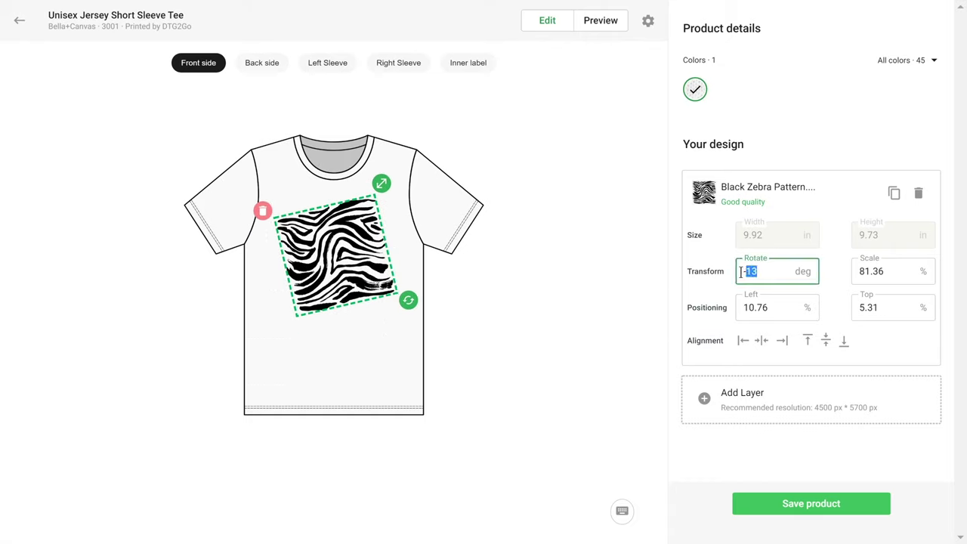
text(0)
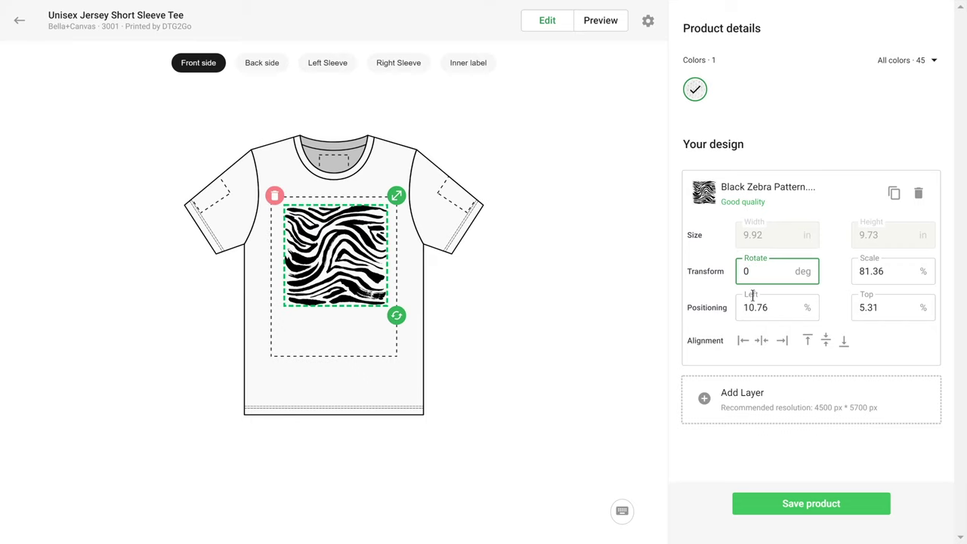
click(760, 342)
click(807, 344)
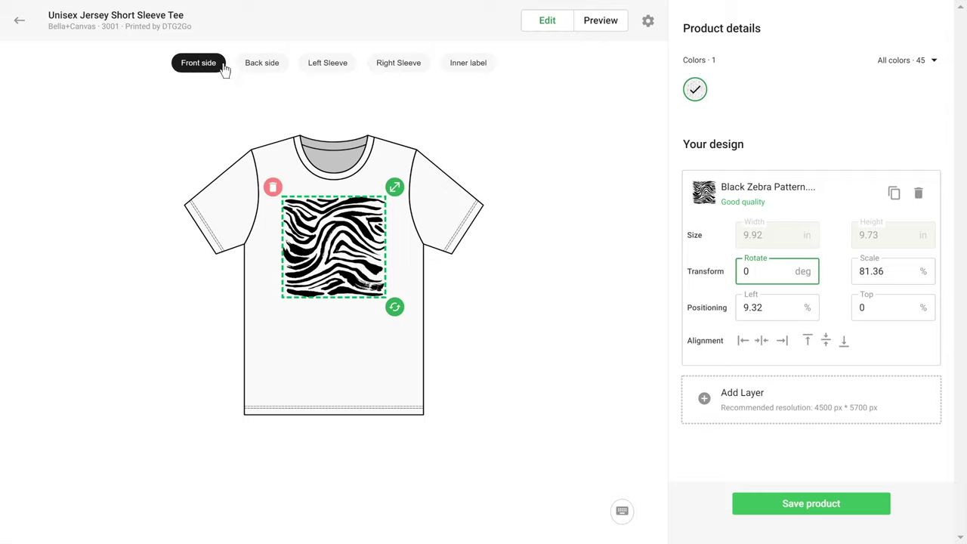
View the print areas on the shirt's back side, left sleeve and inner label
click(263, 68)
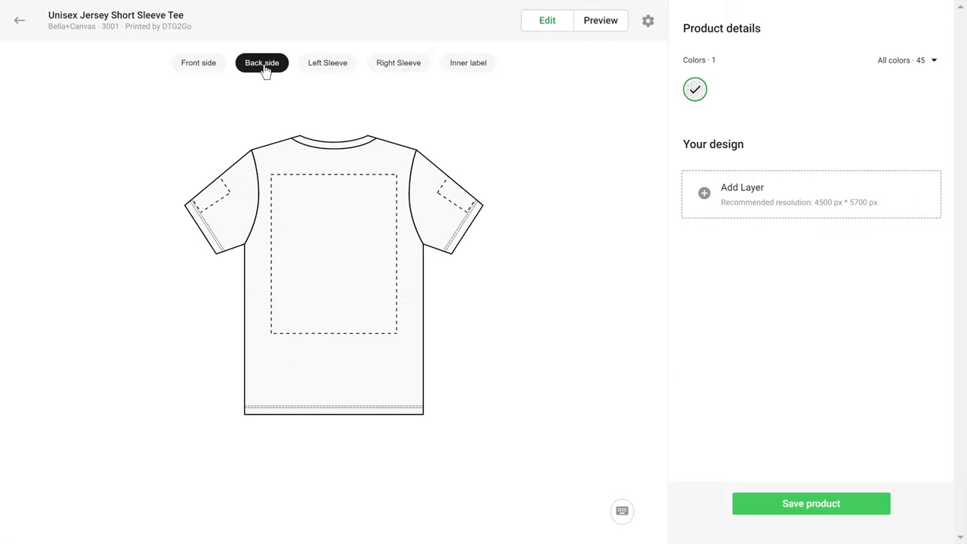
click(330, 70)
click(469, 67)
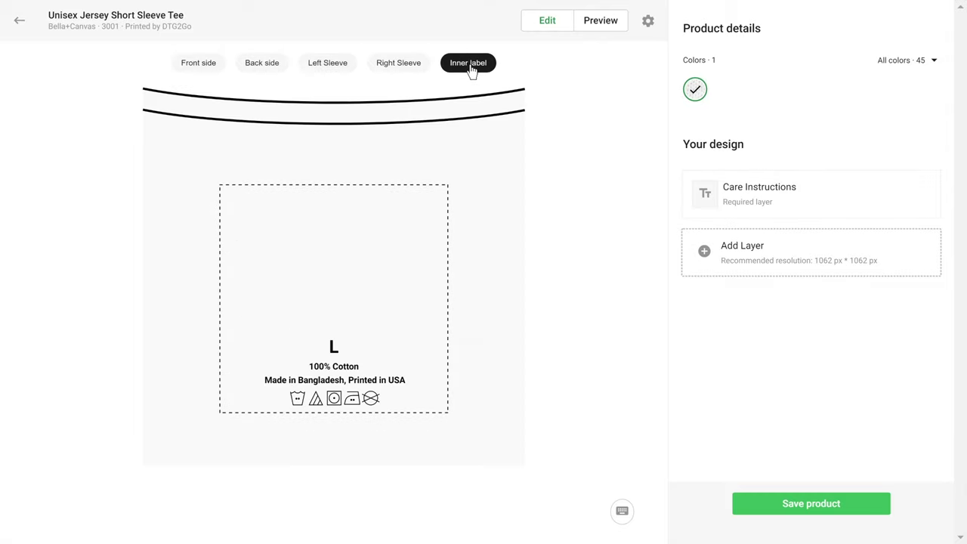
click(809, 277)
Add Black Zebra Logo.png to the print area of the right sleeve
click(383, 70)
drag(966, 234, 326, 300)
click(451, 304)
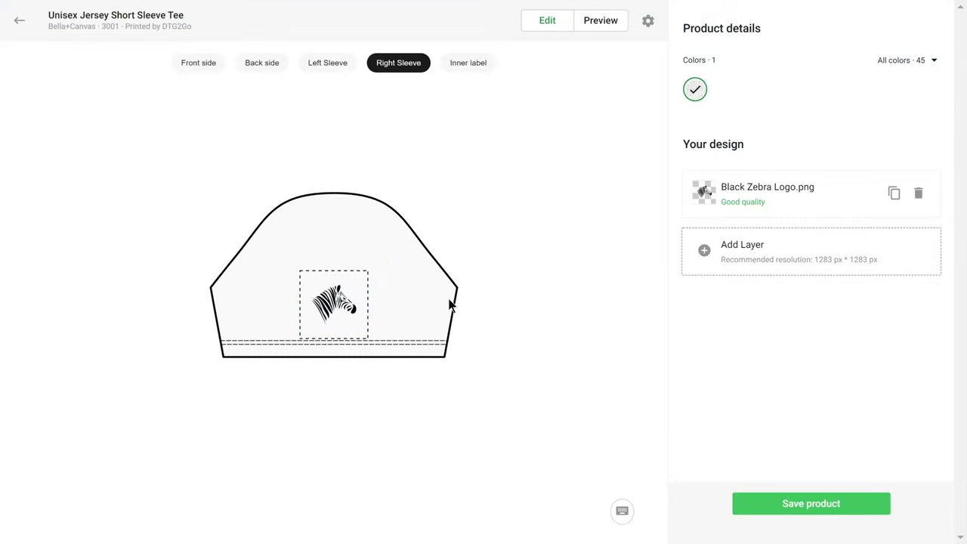
Add Coral and Black to the product's color variants and review the available sizes
click(647, 21)
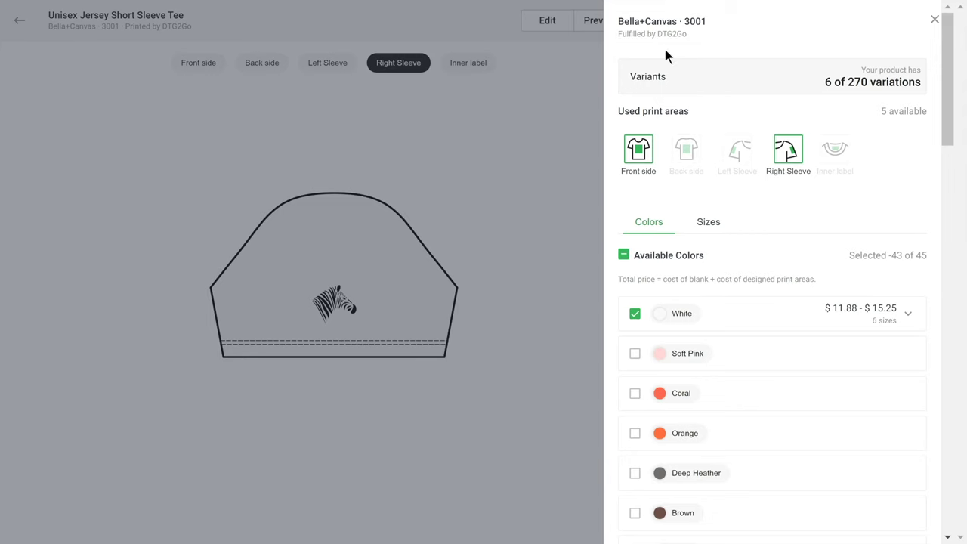
scroll(831, 286, down, 3)
click(635, 242)
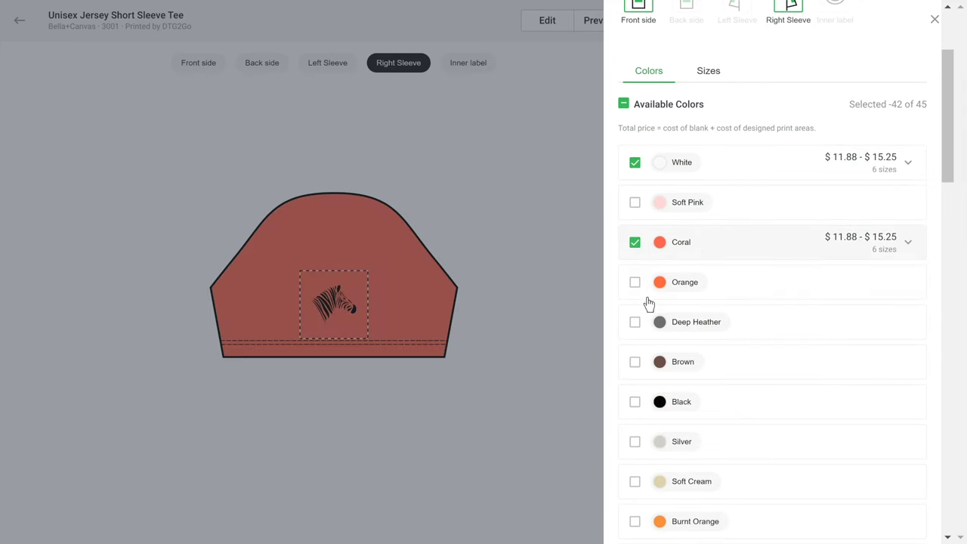
click(634, 402)
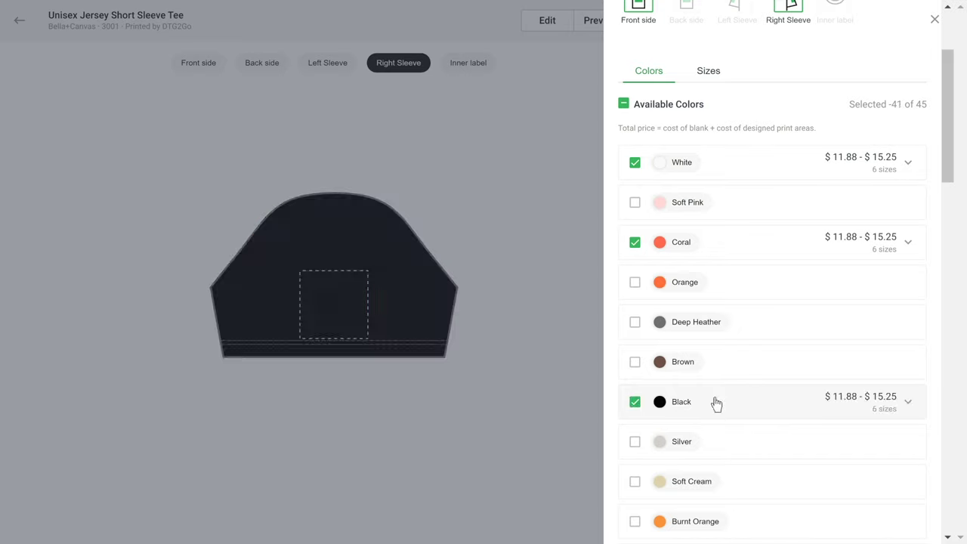
click(716, 75)
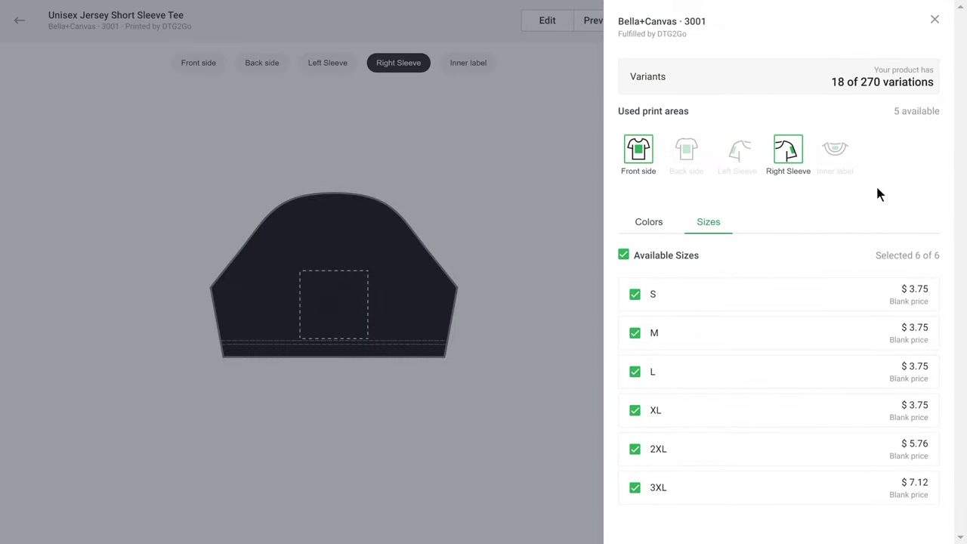
click(935, 20)
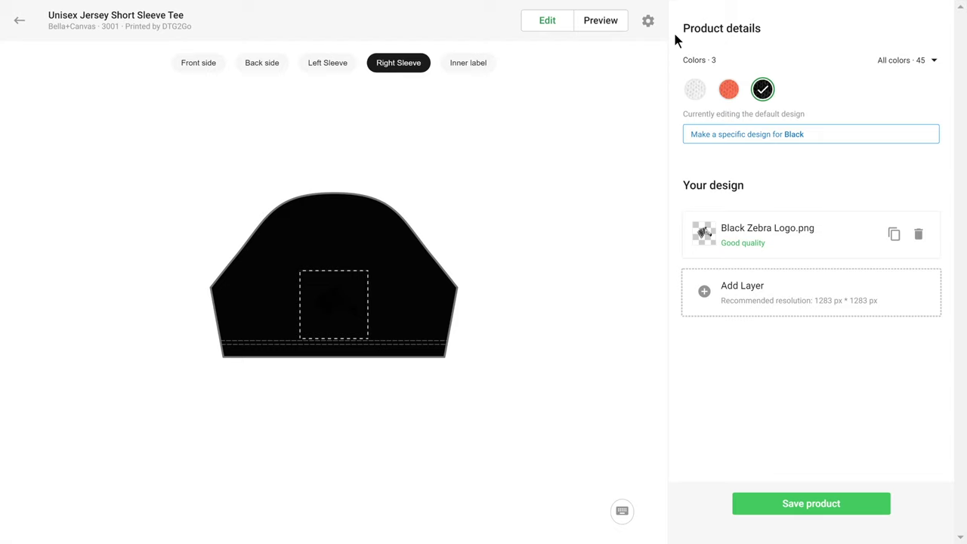
Preview the front of the shirt in White and Orange, and return to editing the design
click(610, 30)
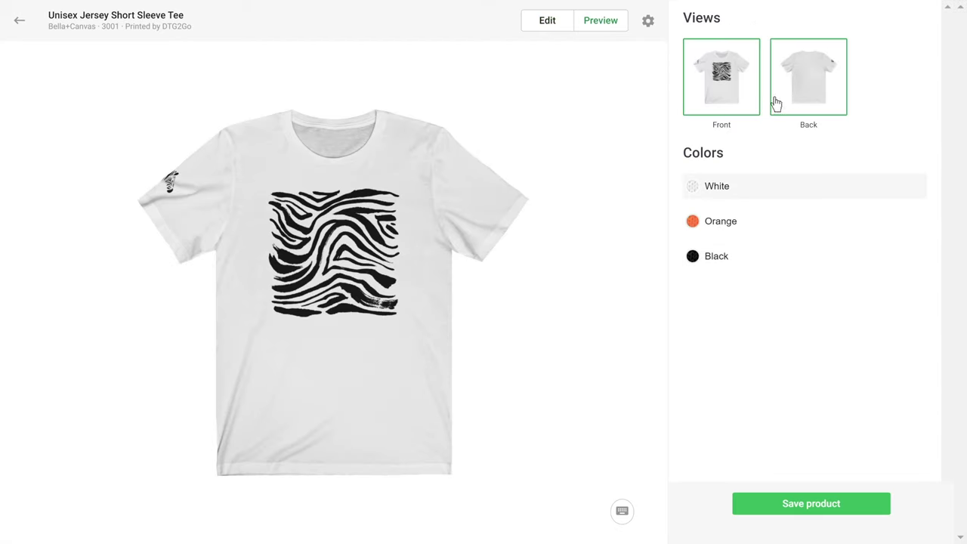
click(724, 228)
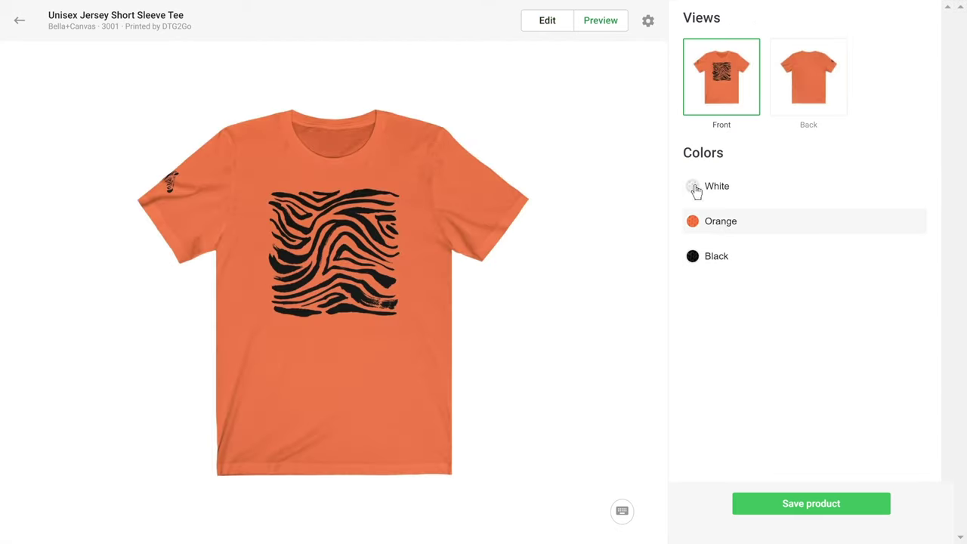
click(557, 29)
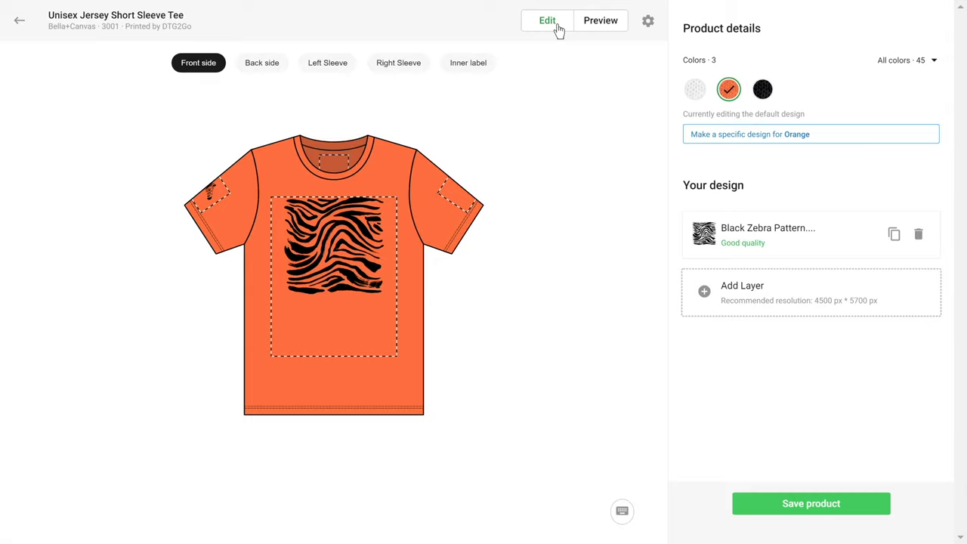
Make a specific design for the Black variant, replacing its front artwork with the White Zebra Pattern near the top of the print area
click(763, 90)
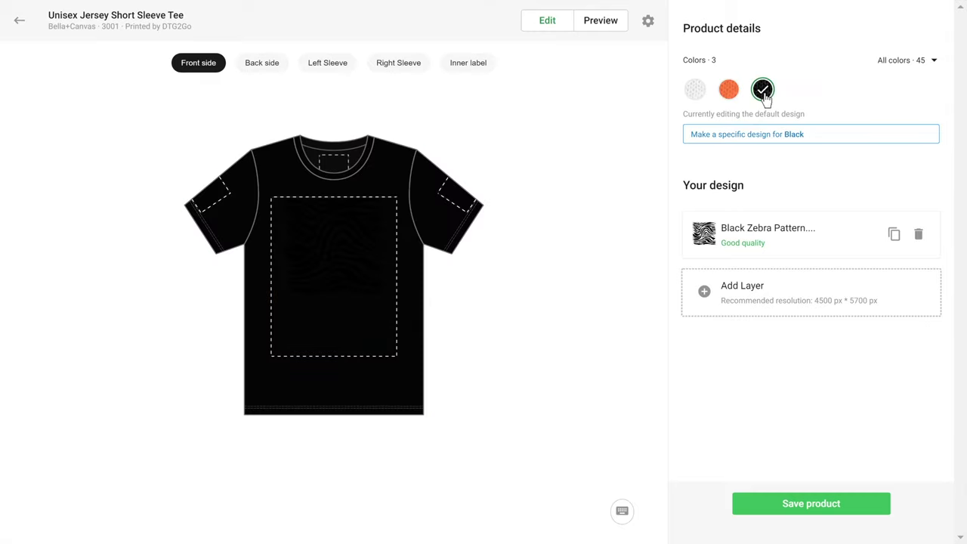
click(782, 136)
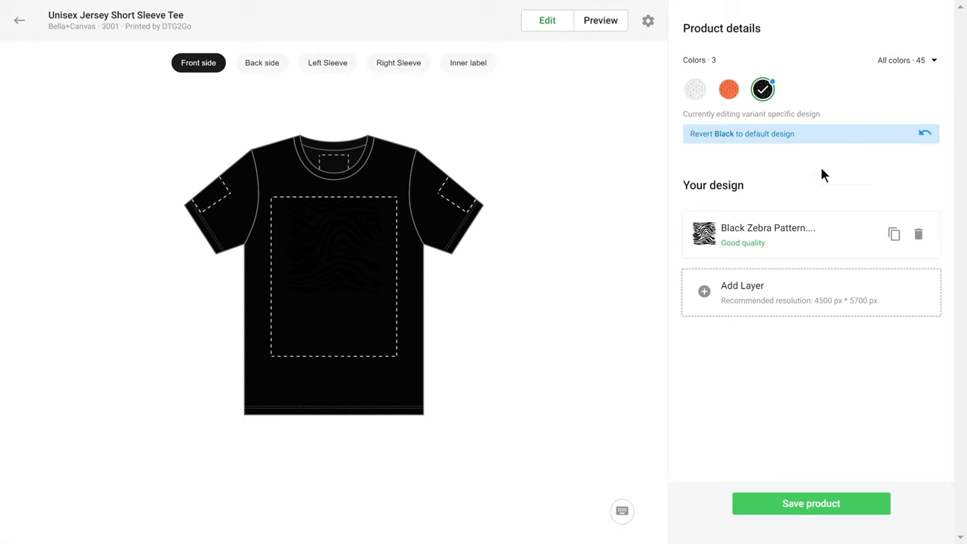
click(920, 237)
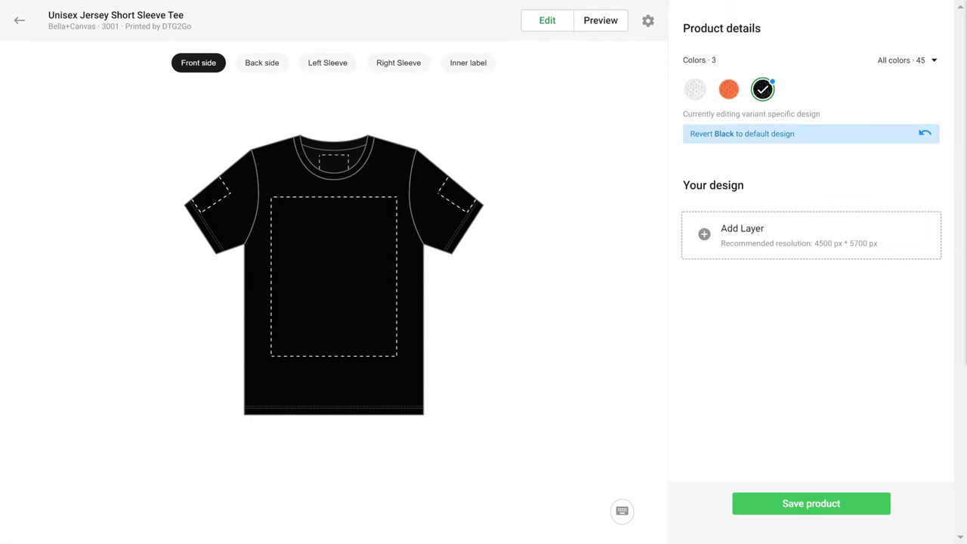
drag(966, 250, 508, 251)
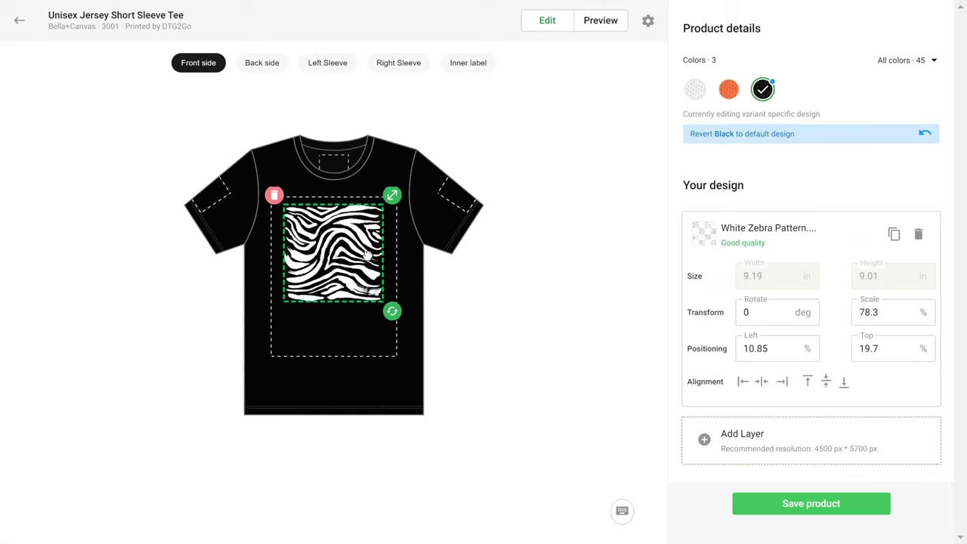
drag(367, 256, 369, 249)
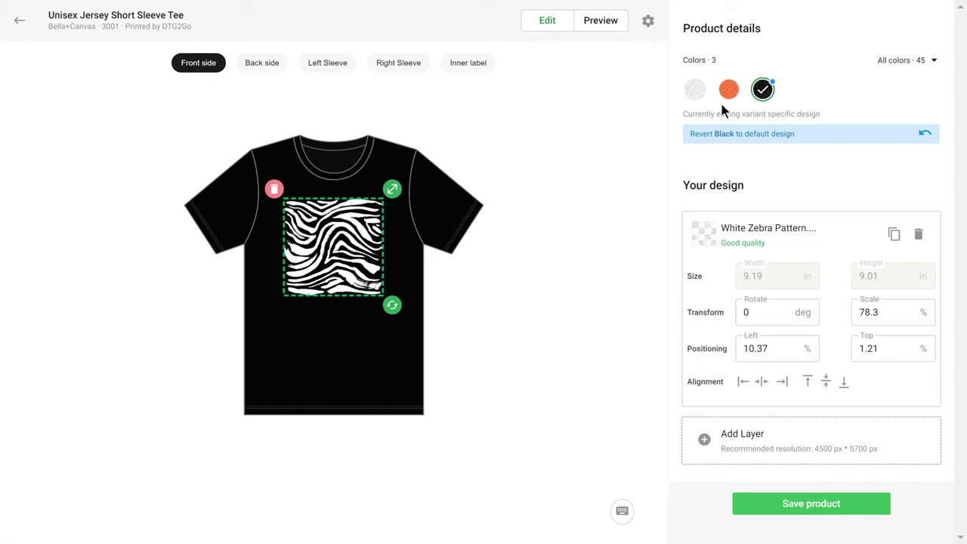
Save the shirt product with the White variant selected and open its store listing for editing
click(729, 88)
click(694, 91)
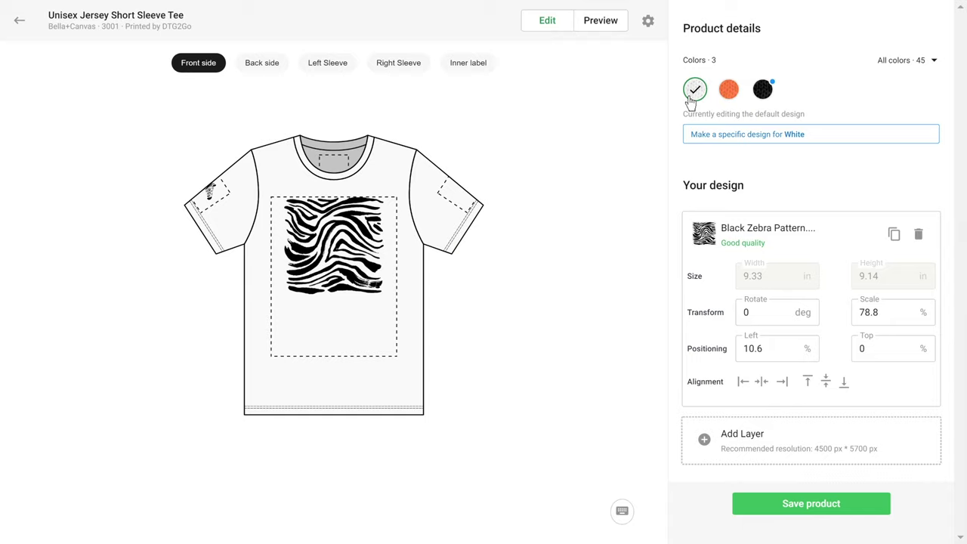
click(814, 515)
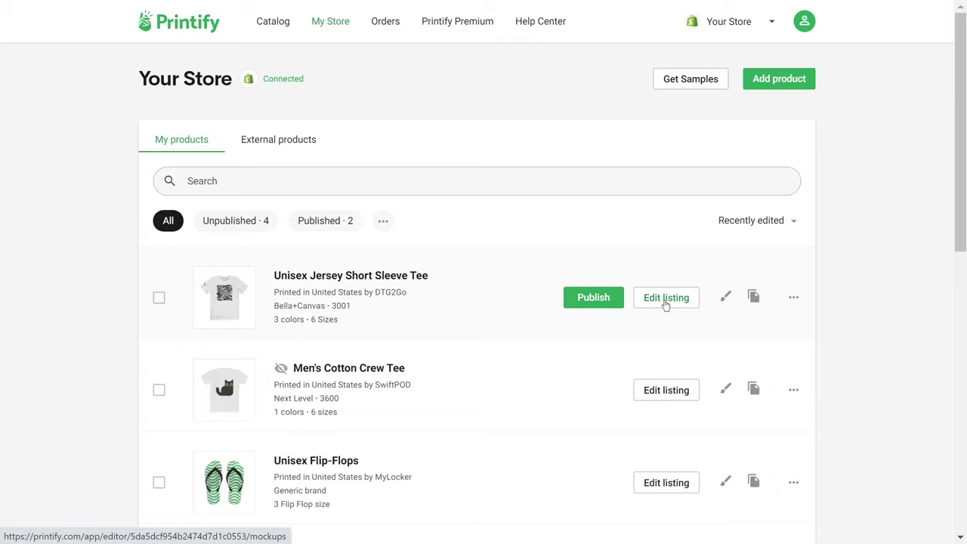
click(665, 298)
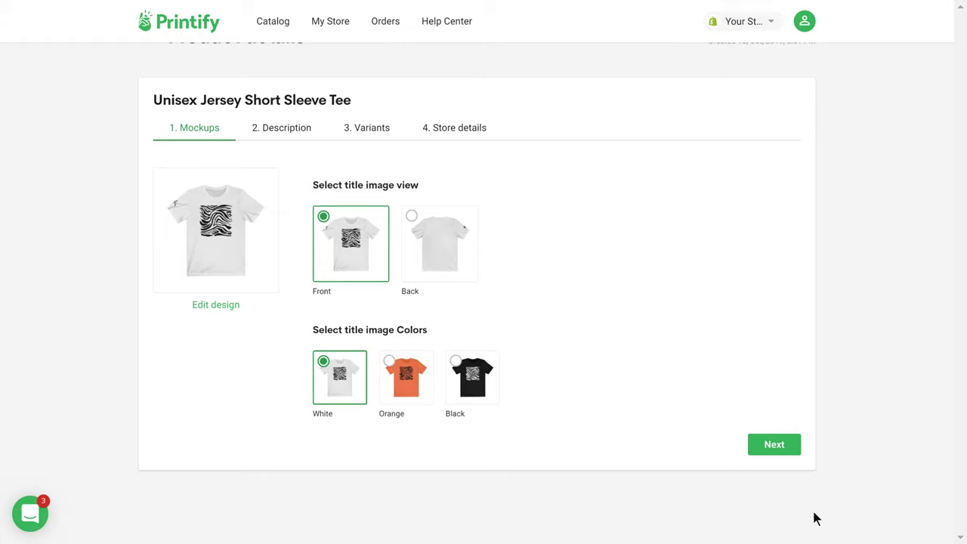
Make Black the title image color, keep the existing product title, description and tags, and continue to the variant pricing
click(473, 378)
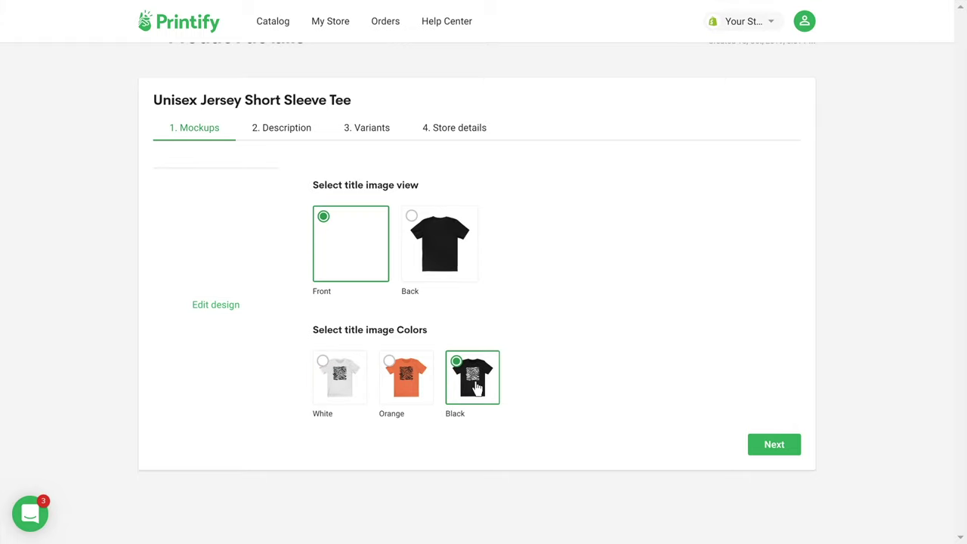
click(786, 446)
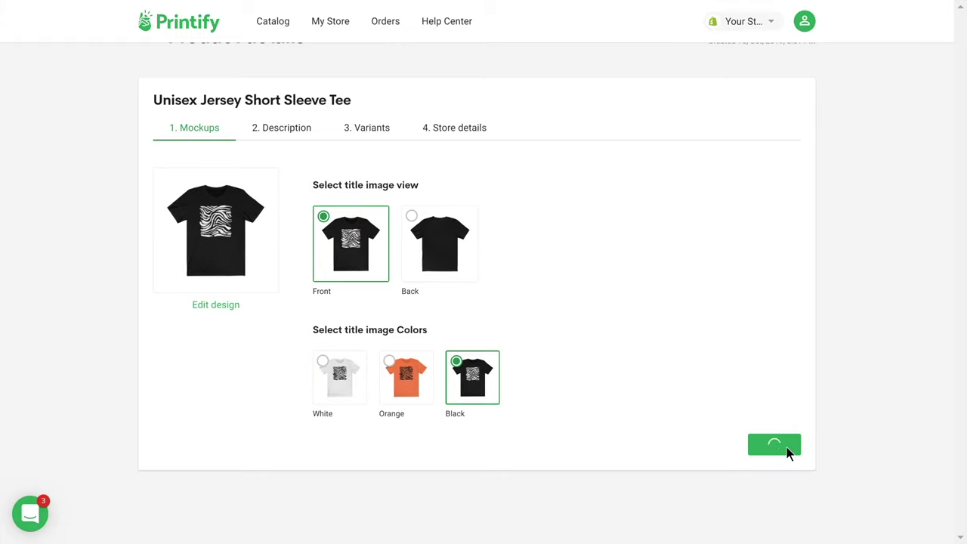
click(673, 227)
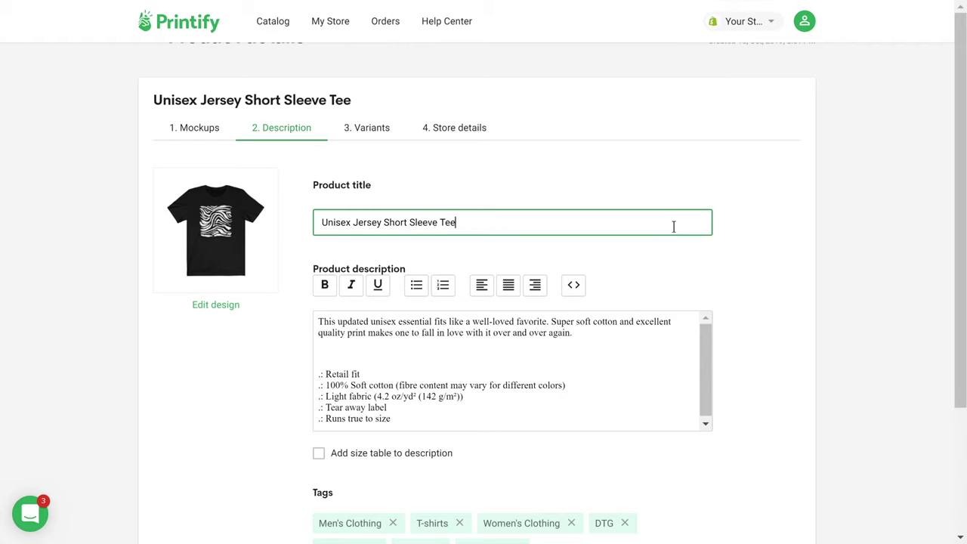
click(675, 354)
scroll(728, 342, down, 2)
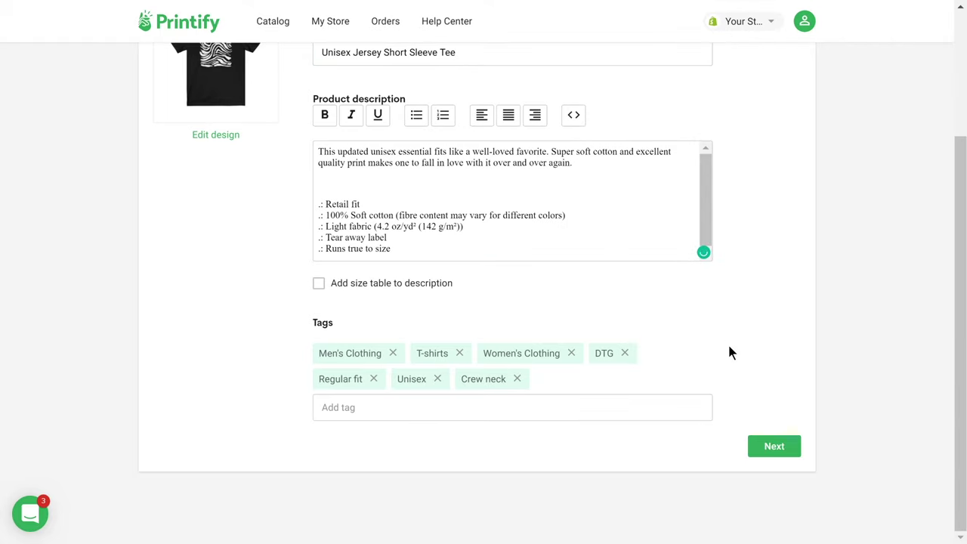
click(773, 447)
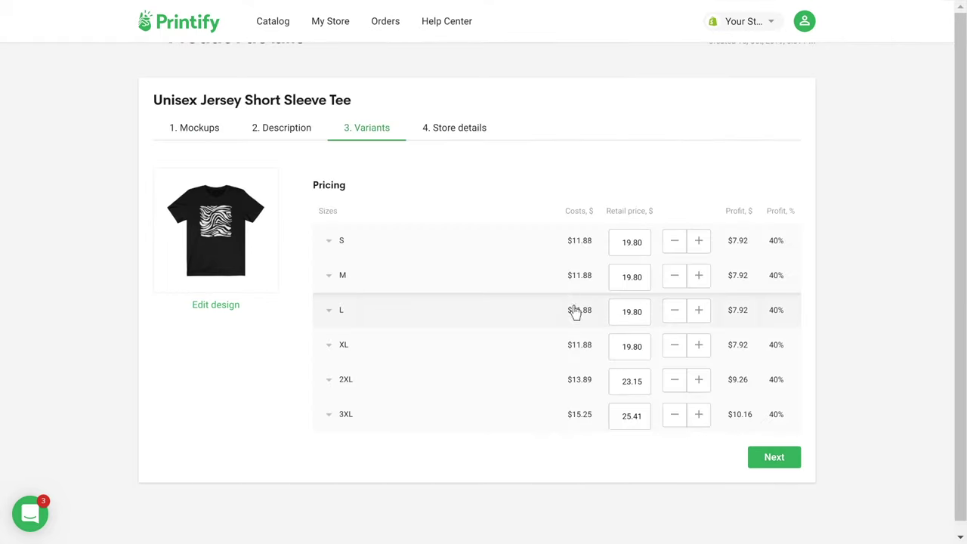
Set size M's retail price to 20.00, raise the price of its Black variant, and continue to the store details
click(562, 283)
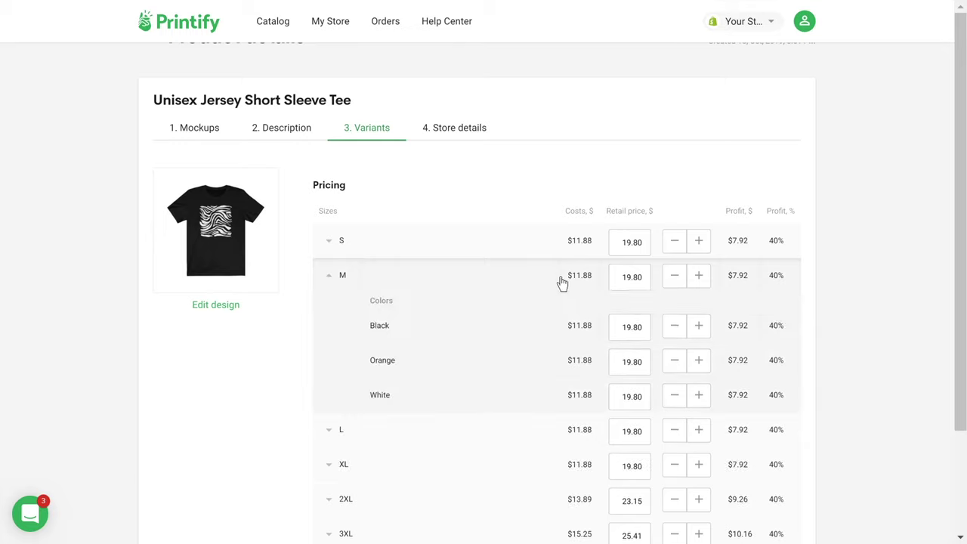
click(698, 281)
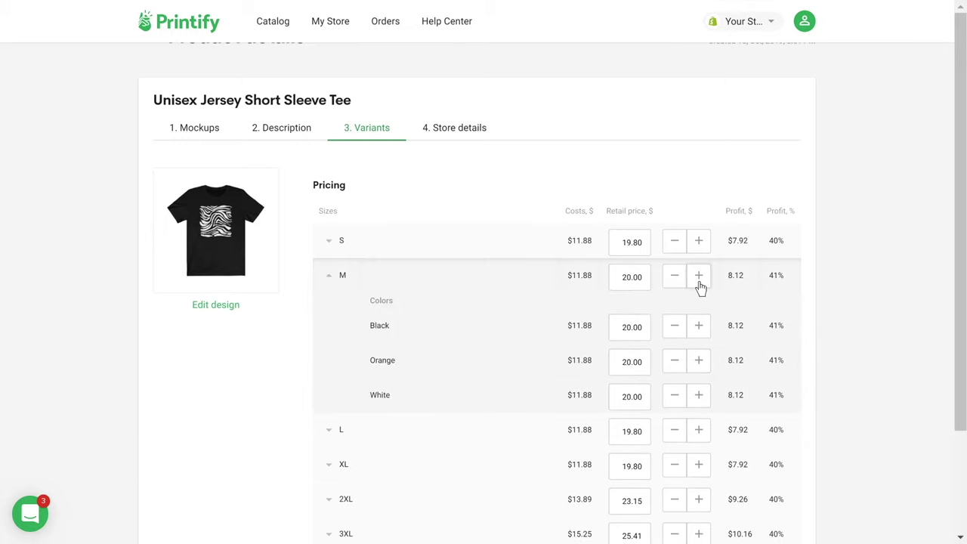
click(699, 328)
click(699, 327)
scroll(820, 345, down, 2)
click(774, 447)
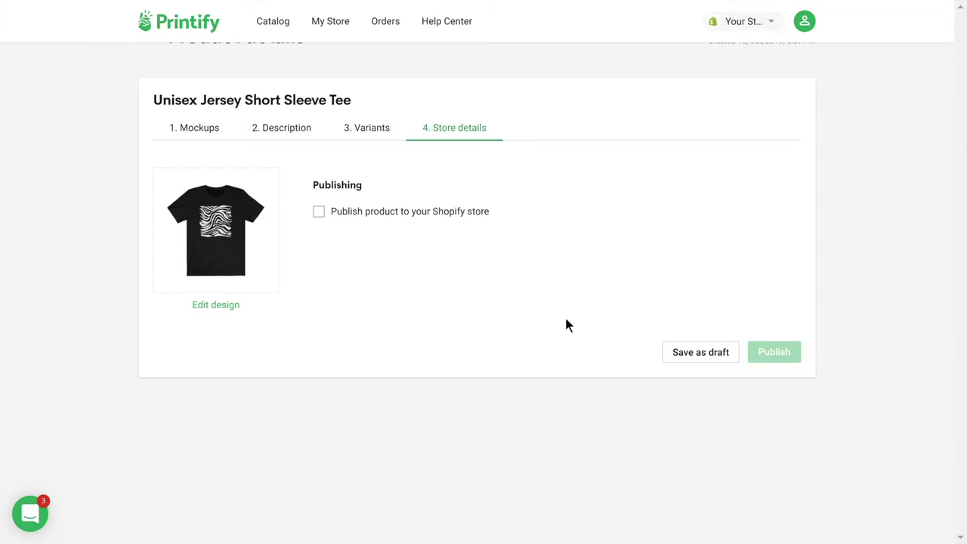
Enable publishing the product to the Shopify store
click(468, 216)
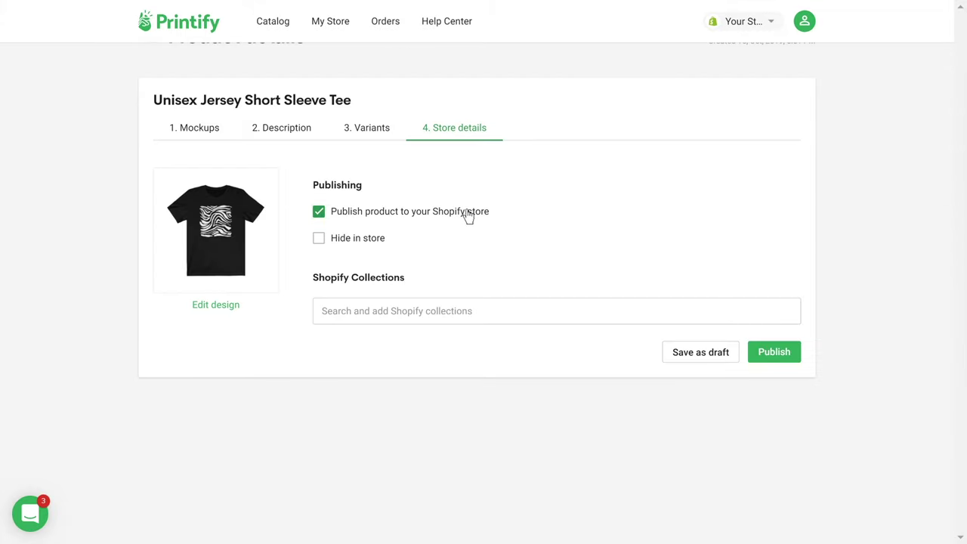
click(469, 216)
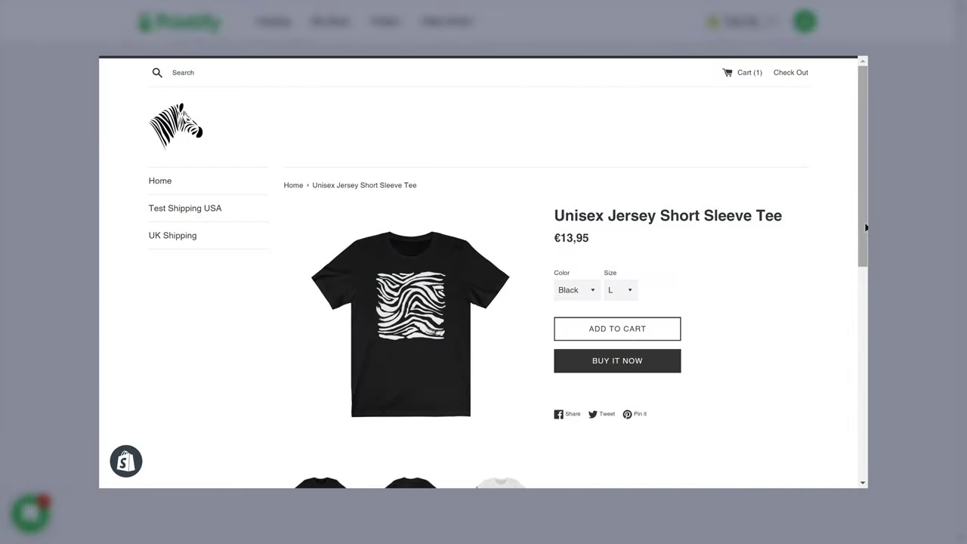
On the shirt's product page in the Shopify store, choose the color Orange and size M
drag(866, 227, 861, 268)
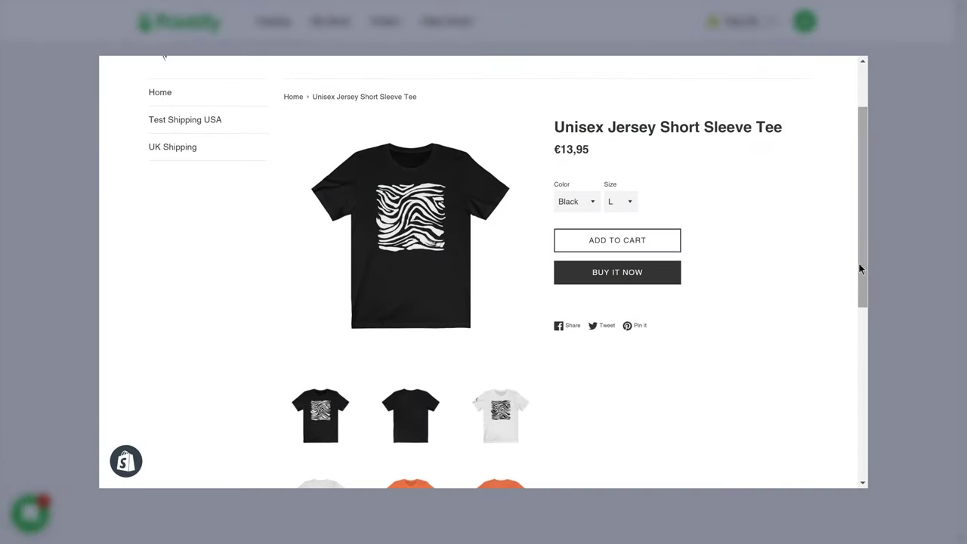
click(576, 201)
click(583, 226)
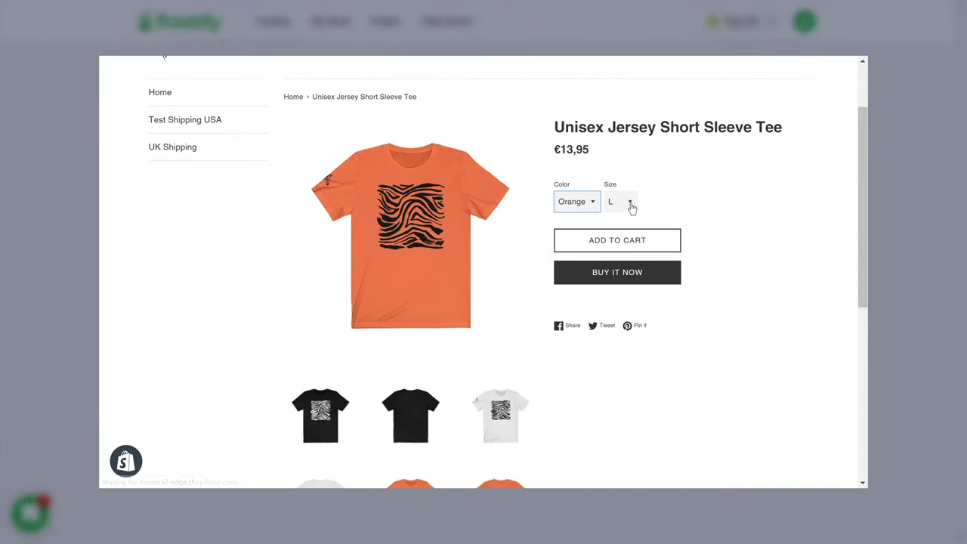
click(632, 208)
click(621, 239)
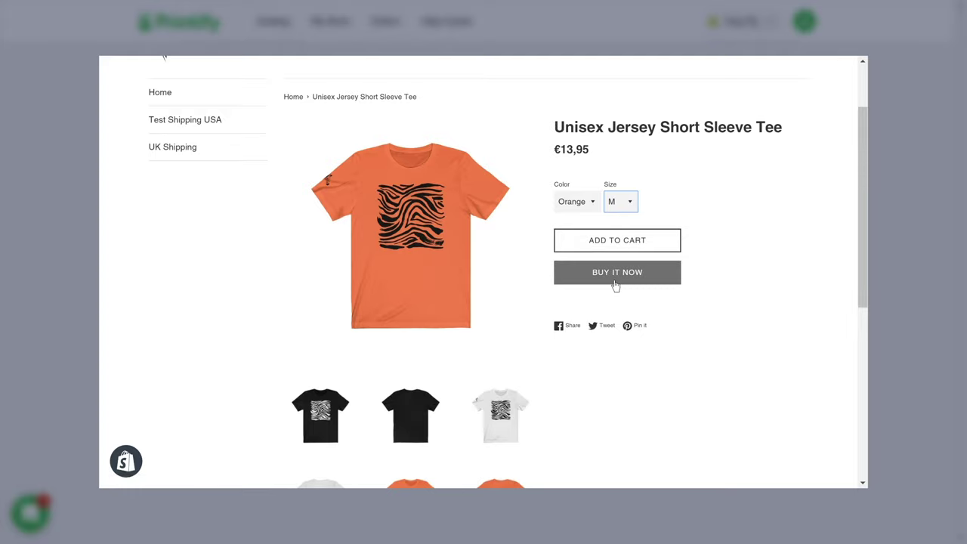